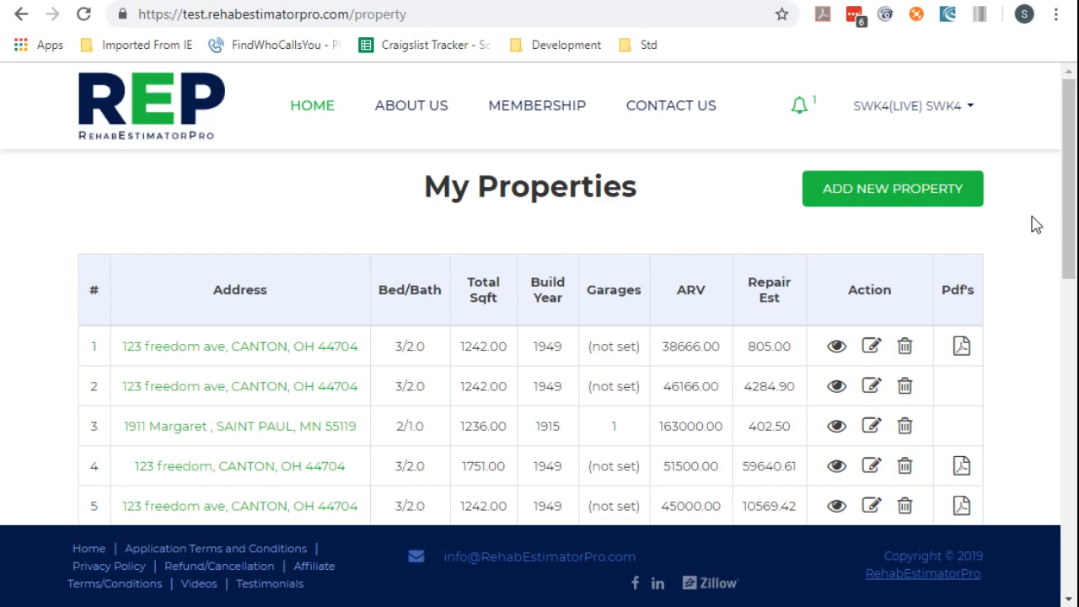
Start a new property with its street address, city canton, state OH - Ohio (US) and the owner's name
left_click(876, 193)
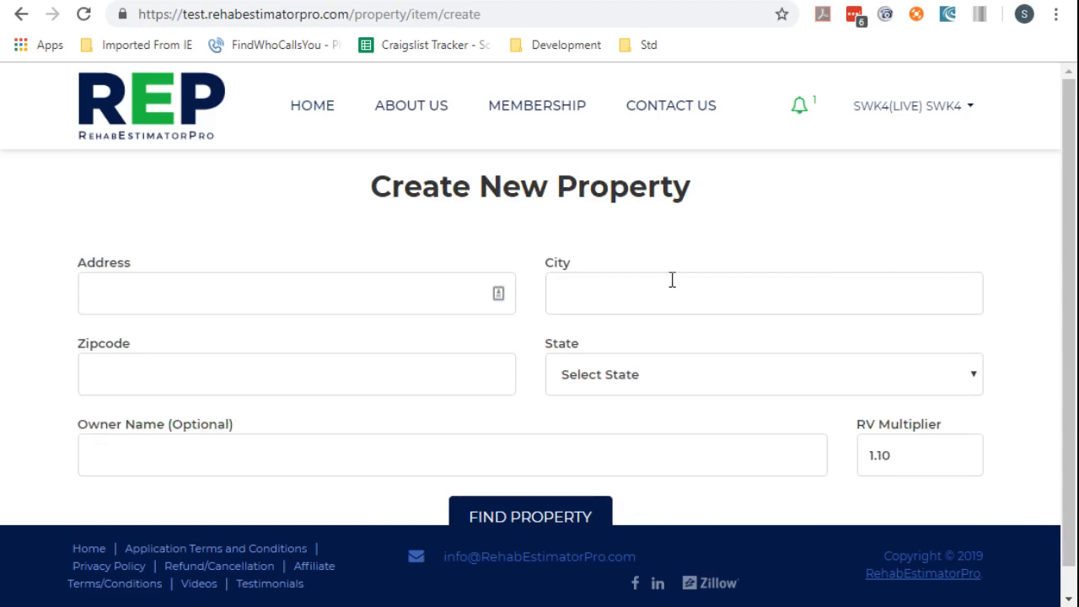
left_click(175, 288)
type("123 fr")
type("eedom")
key("Tab")
type("canton")
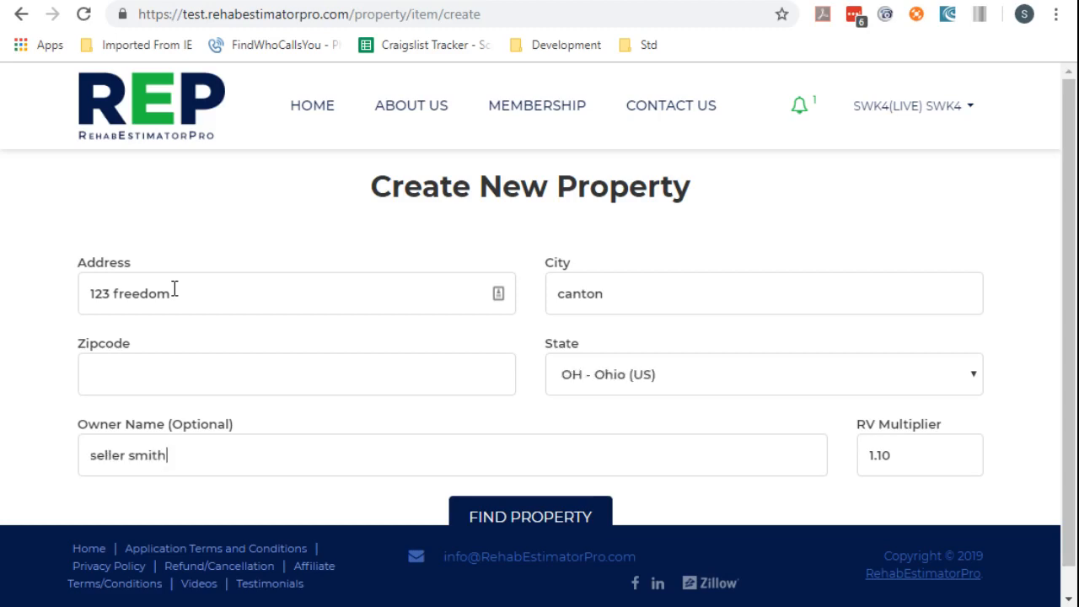
Set the new property's RV Multiplier to 1.25
key("Tab")
type("1.1")
key("BackSpace")
type("25")
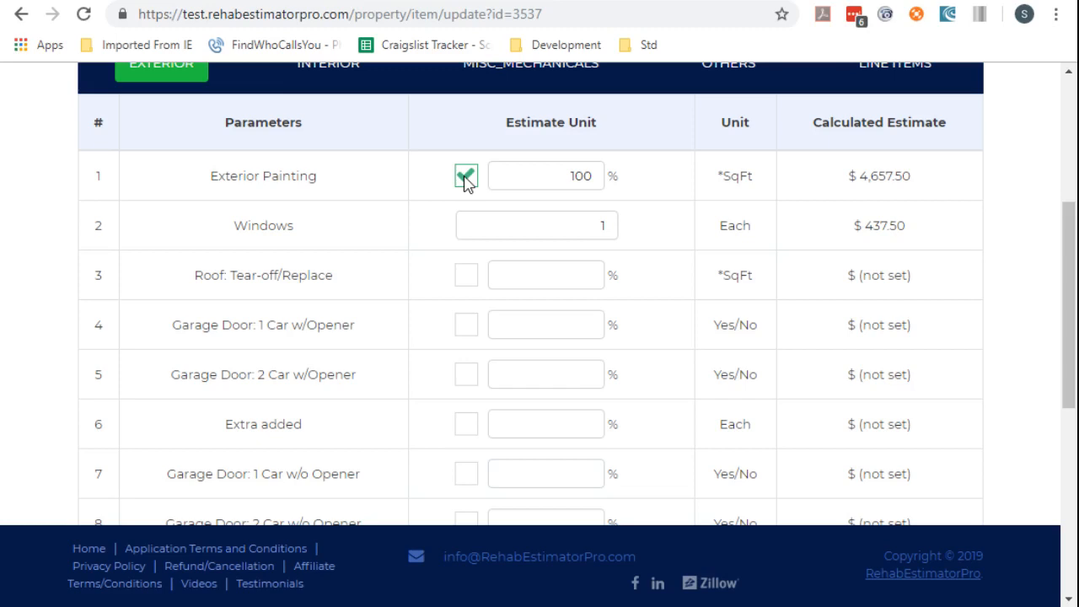
Set the RV Multiplier to 1.00 in the property info and check the estimate's line items section
scroll(681, 258, "up", 2)
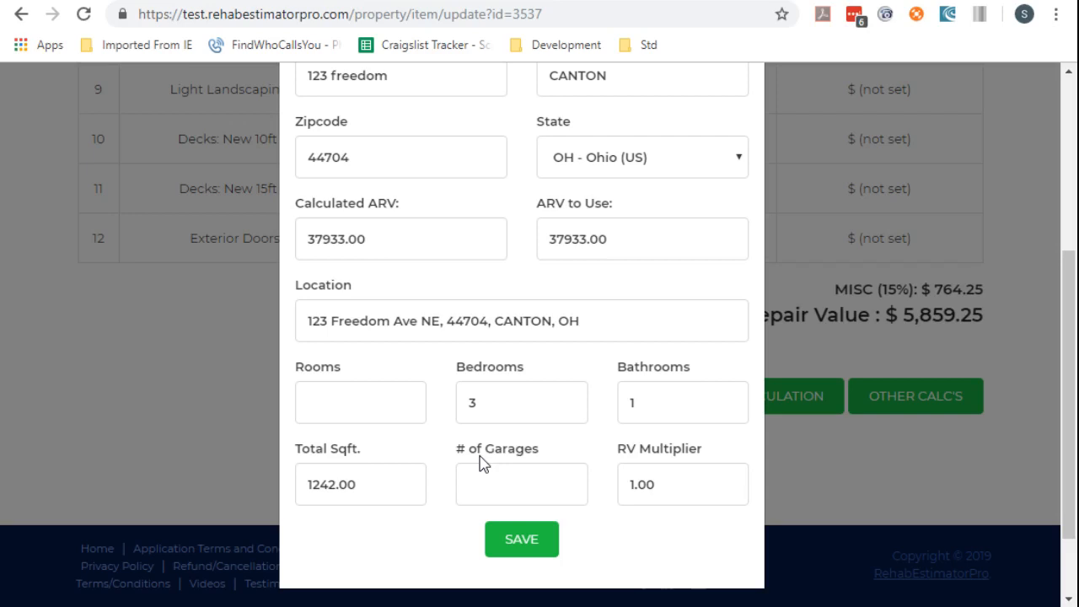
key("Escape")
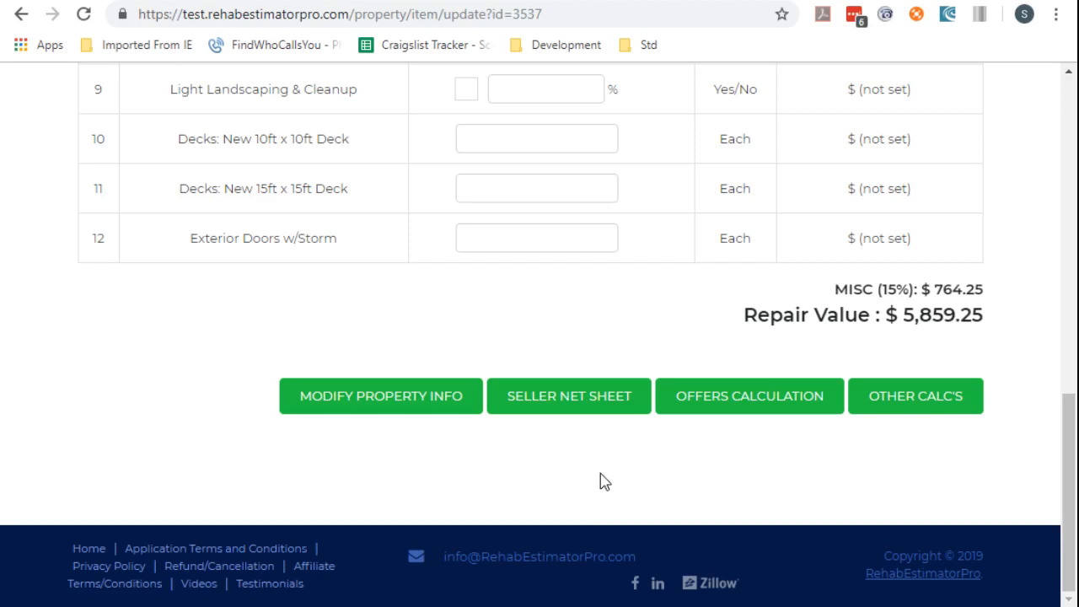
scroll(604, 481, "up", 6)
left_click(546, 279)
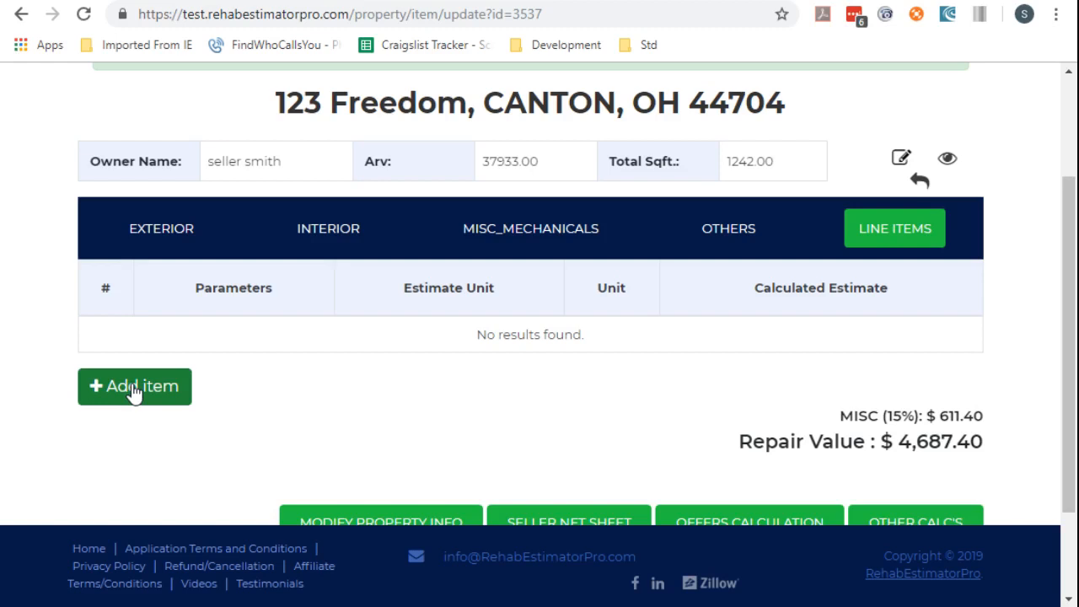
left_click(133, 388)
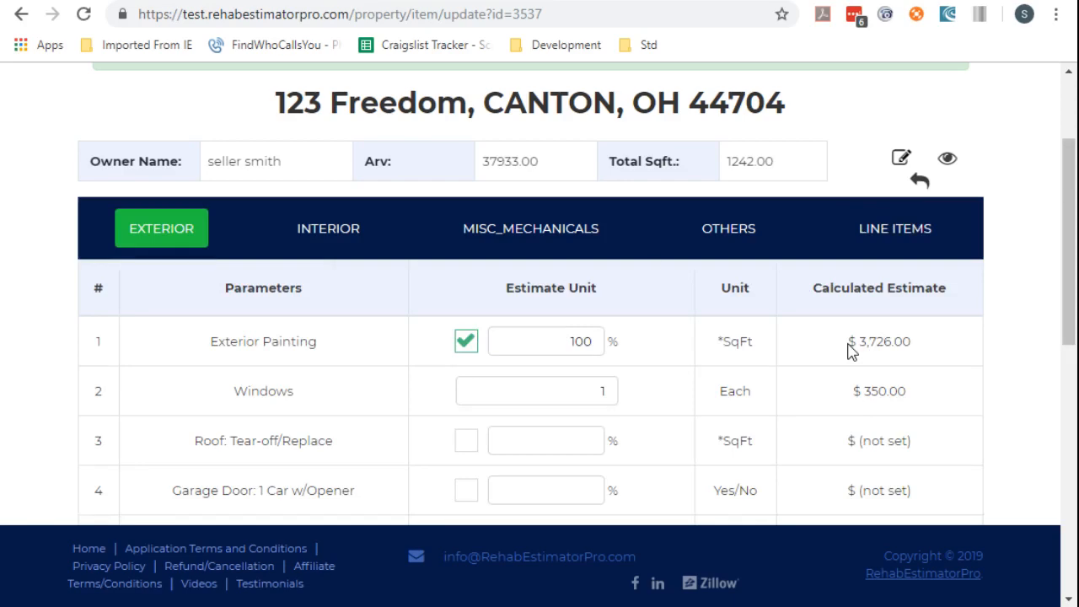
Generate the seller's repair estimate PDF and examine its windows price before returning to the property
scroll(851, 351, "down", 8)
left_click(503, 505)
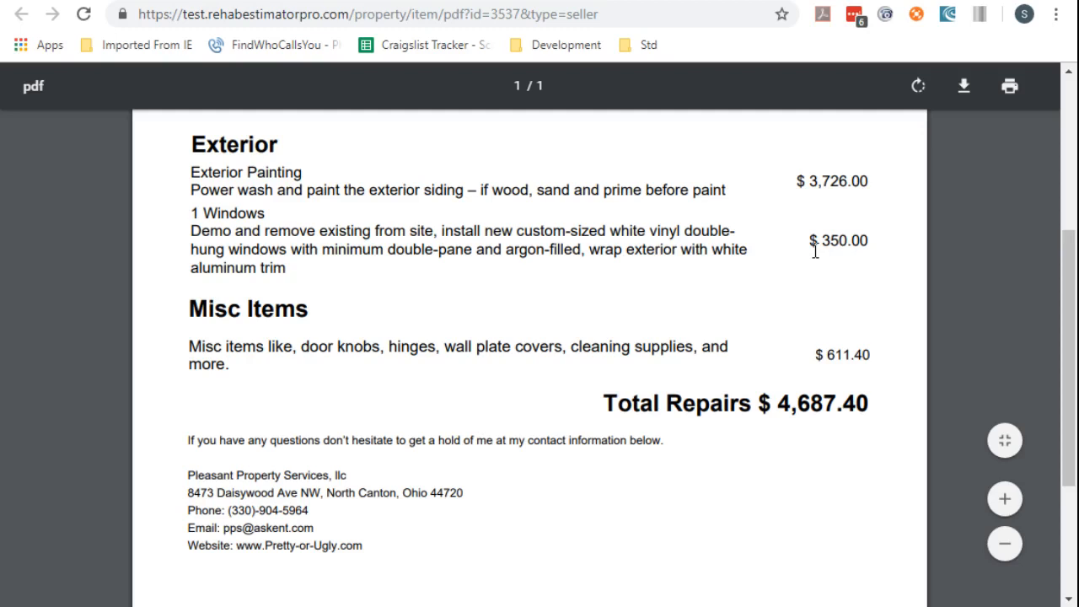
left_click_drag(872, 242, 805, 239)
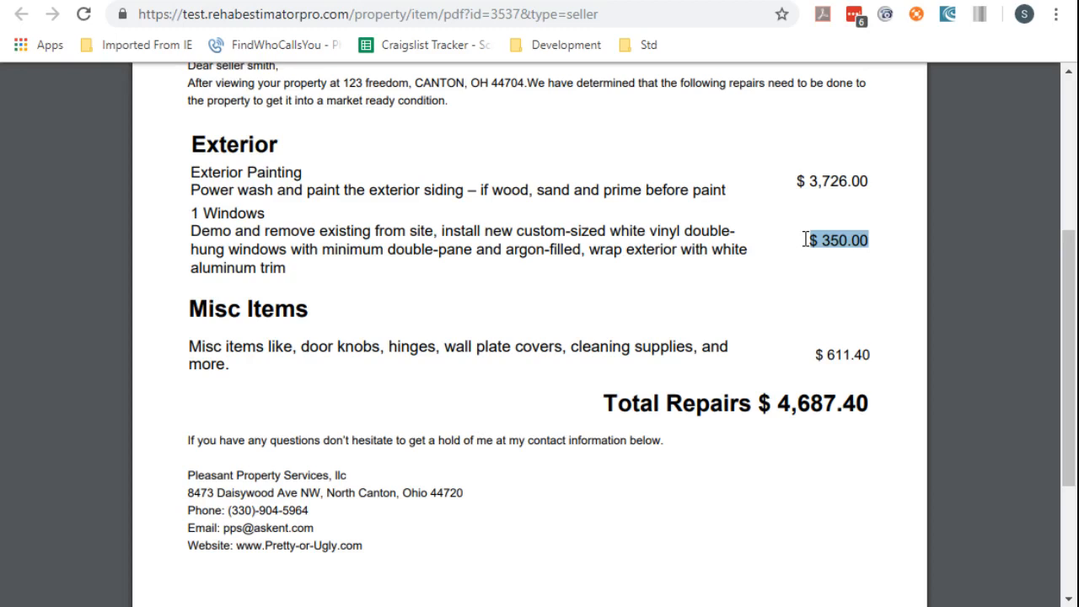
scroll(805, 239, "up", 4)
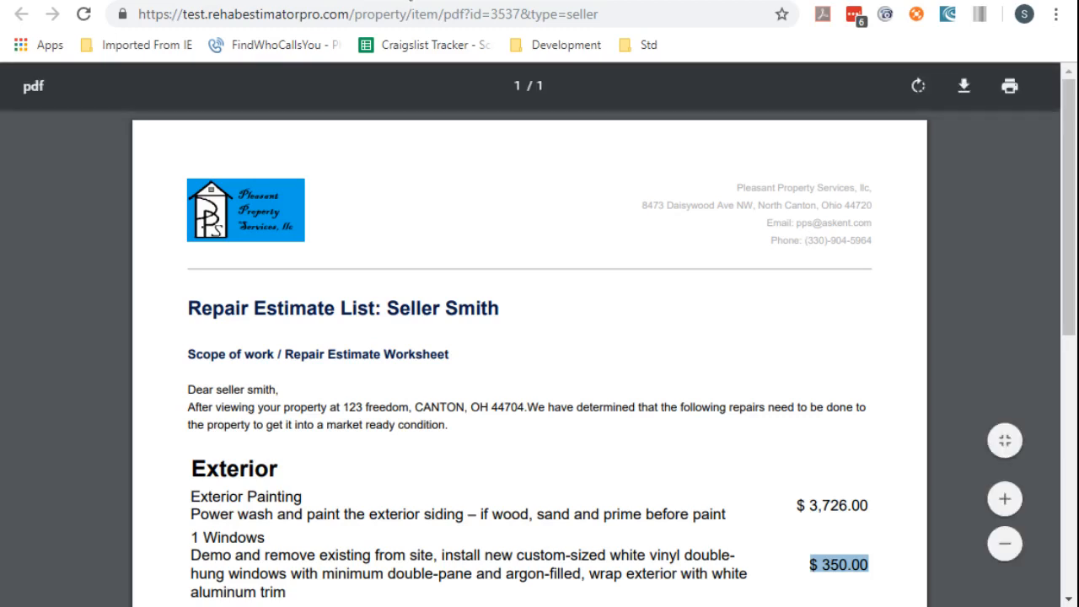
left_click(407, 0)
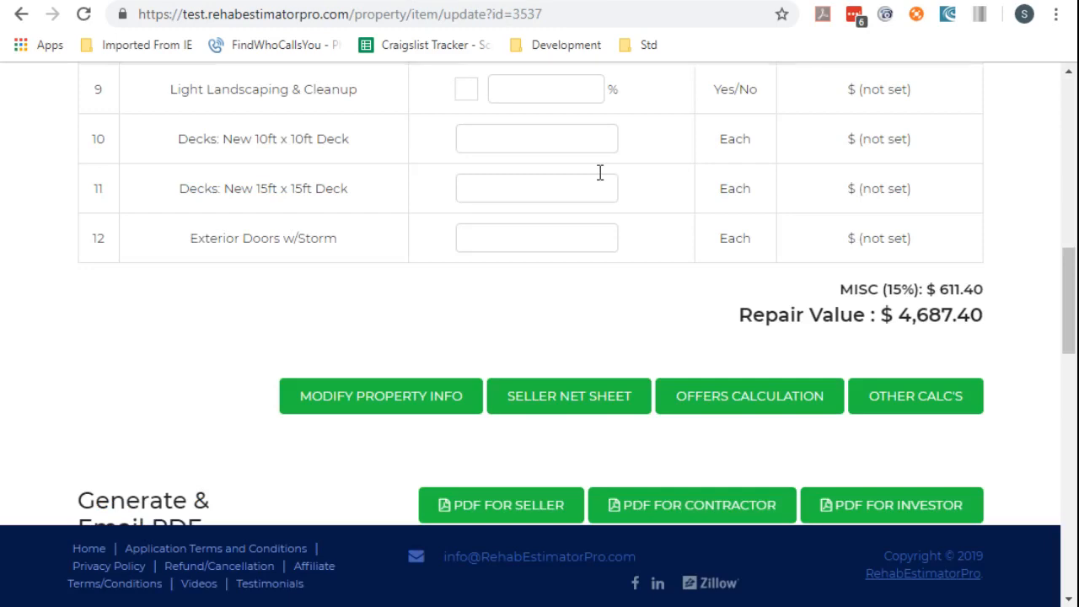
Open the RVmultiplier entry in the account's personal parameters
scroll(778, 180, "up", 10)
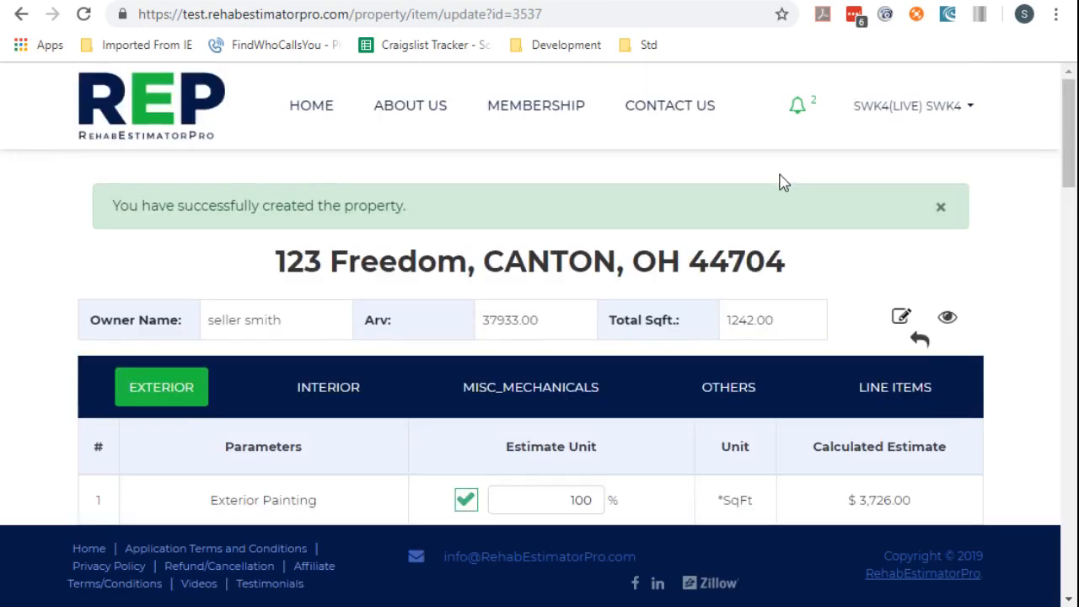
left_click(883, 118)
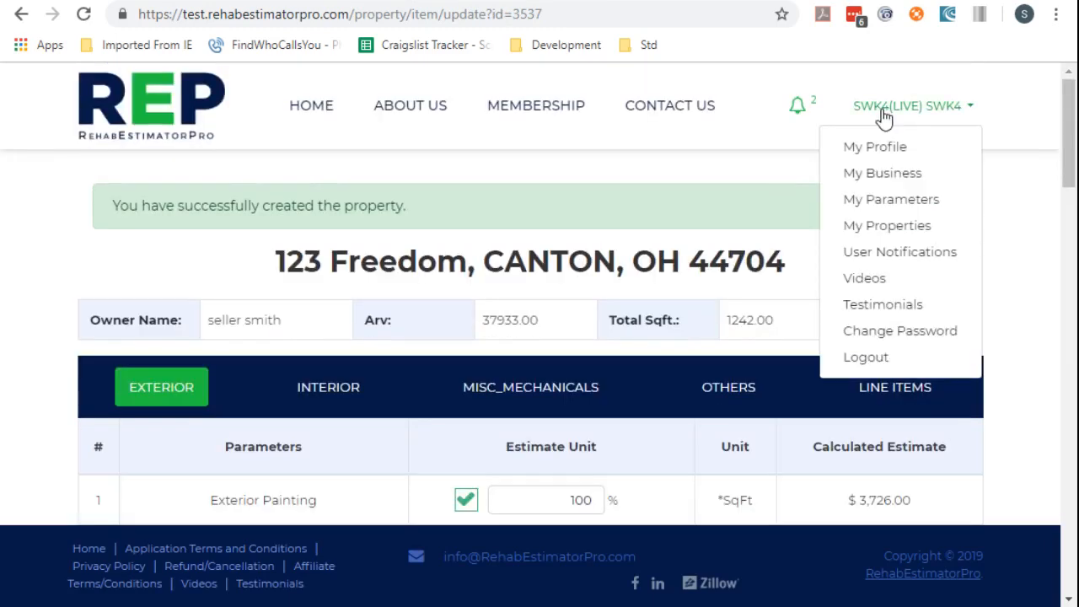
left_click(895, 199)
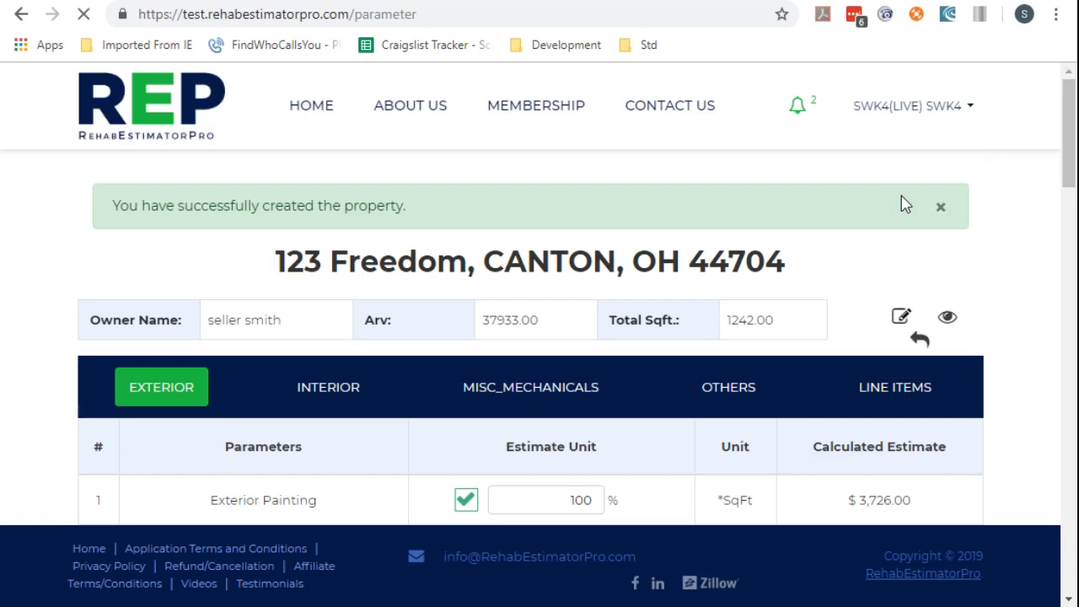
scroll(398, 279, "down", 3)
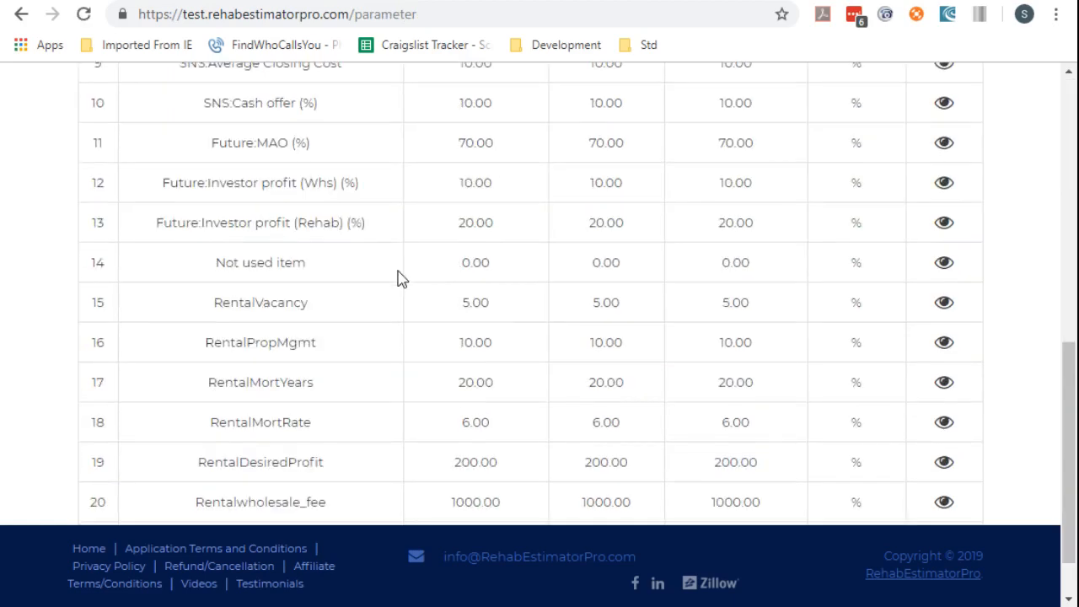
scroll(501, 487, "down", 1)
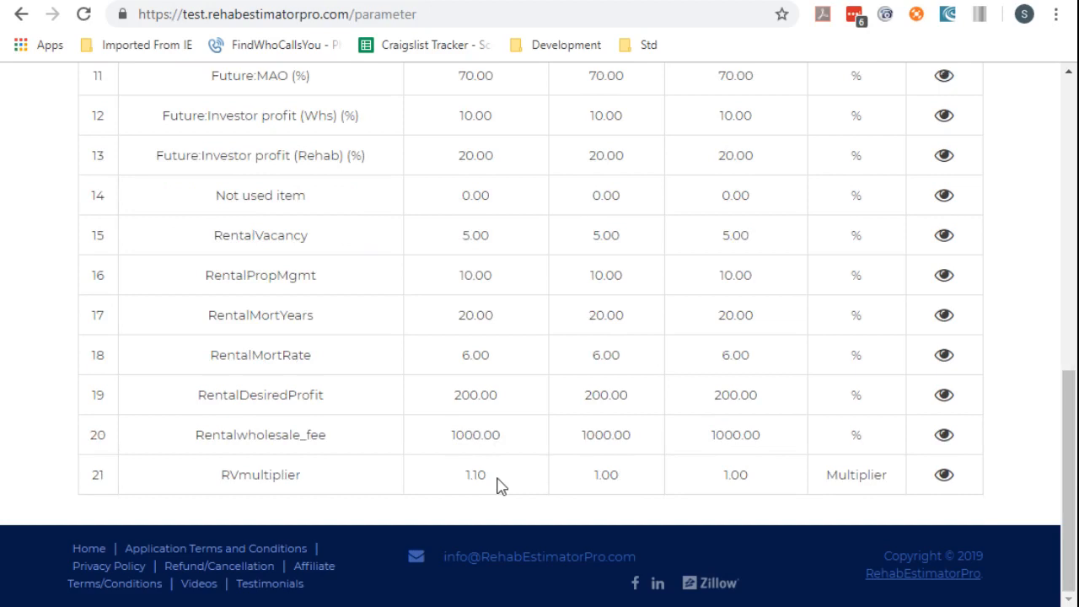
left_click(944, 477)
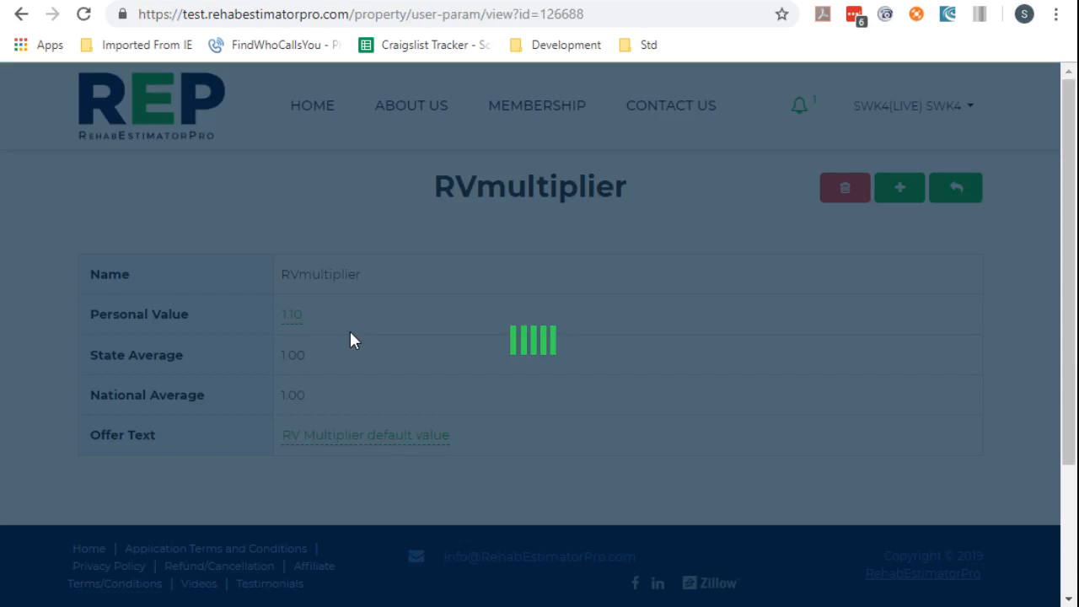
Set the RVmultiplier's personal value to 1.25 and save it
left_click_drag(307, 320, 288, 320)
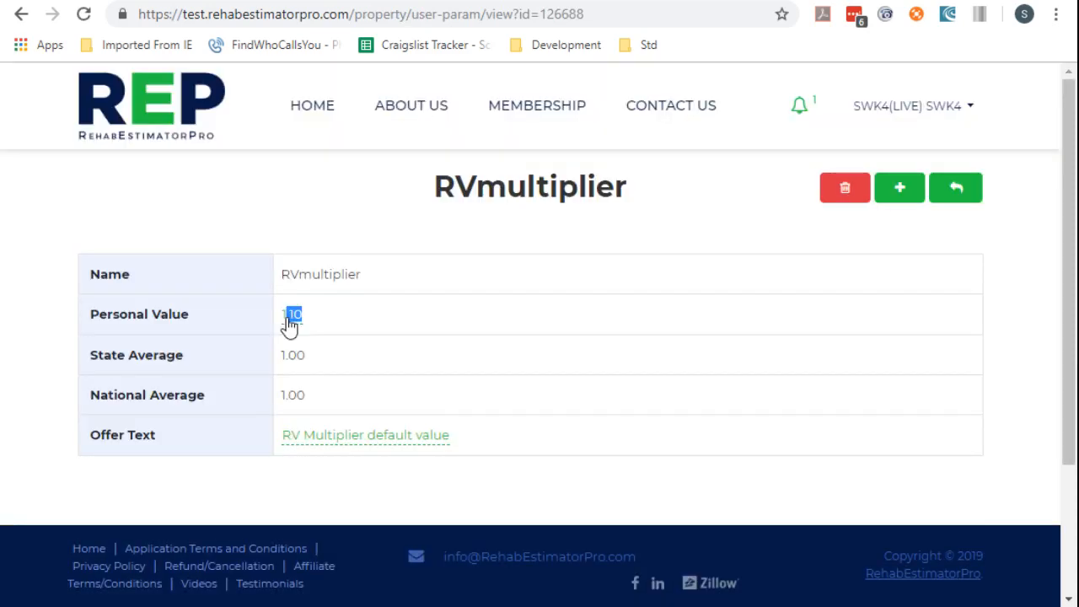
double_click(289, 325)
left_click(297, 317)
type("1.2")
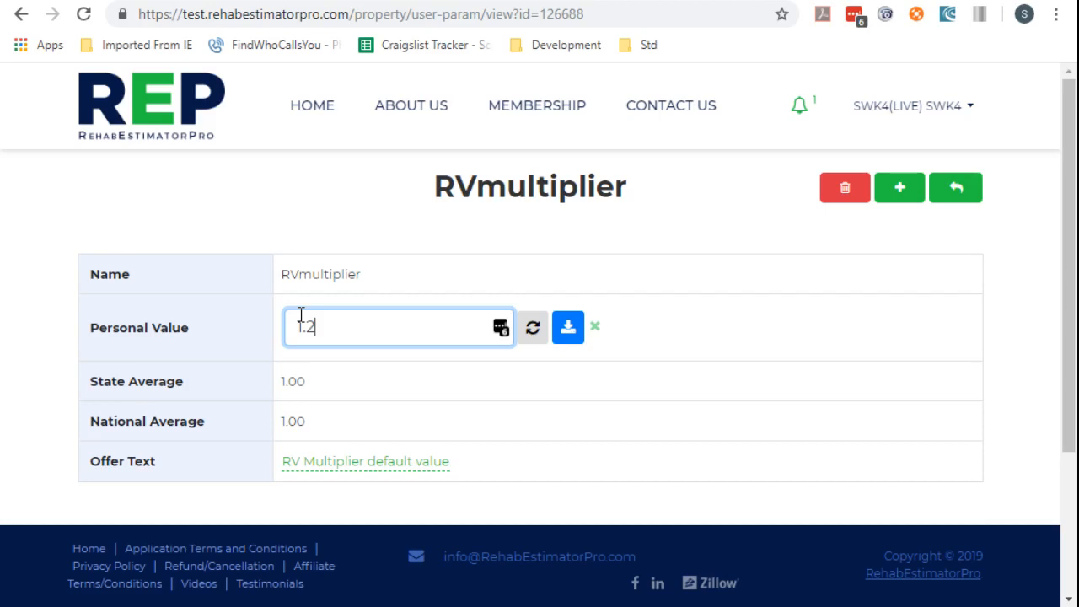
type("5")
left_click(567, 328)
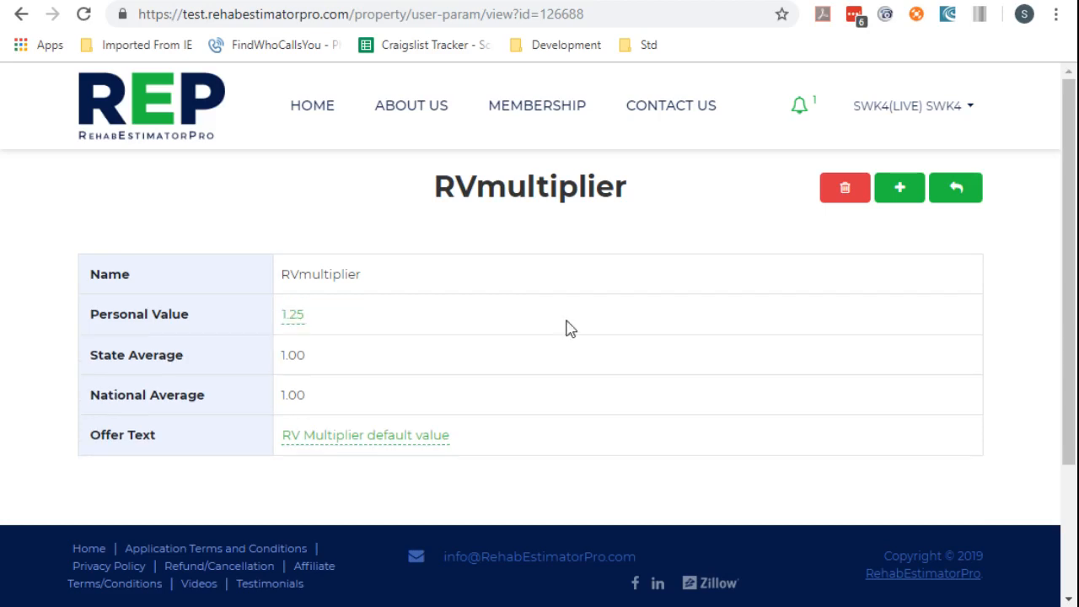